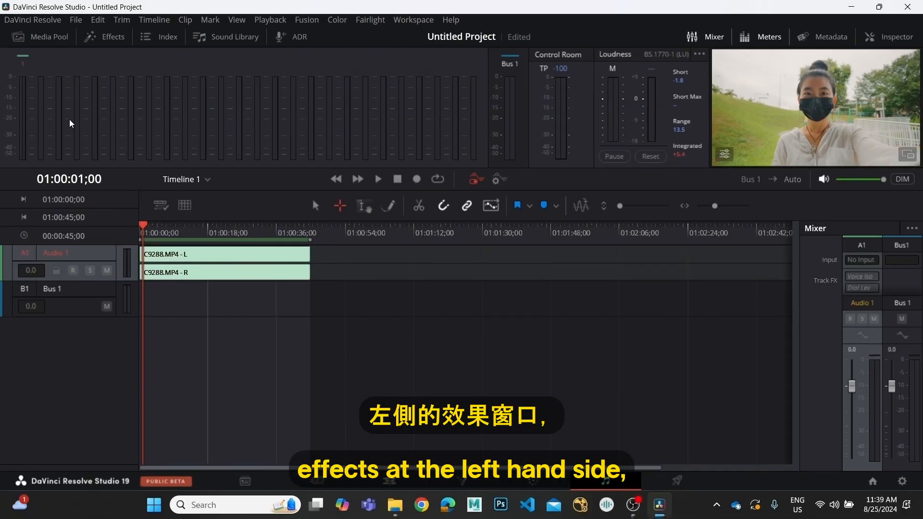
- Show the effects library with its Audio FX list and enable Voice Isolation on the Audio 1 track
click(115, 42)
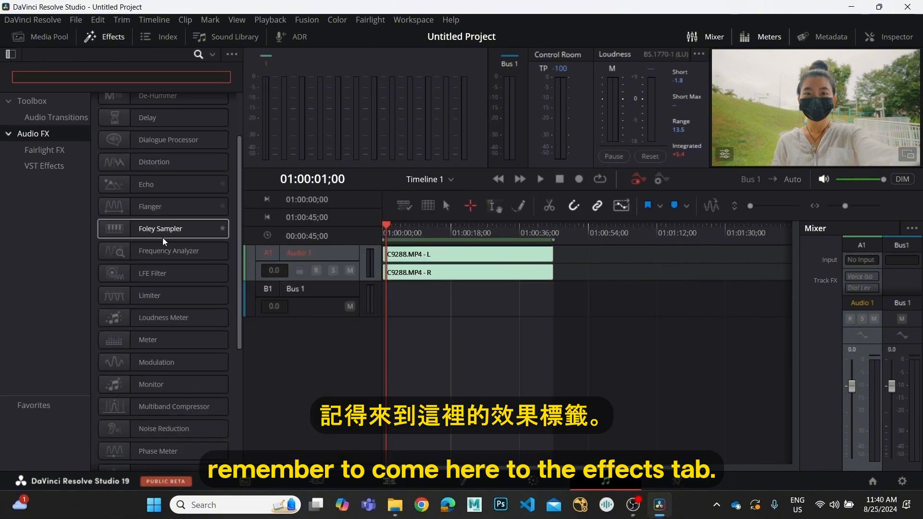
scroll(171, 291, down, 5)
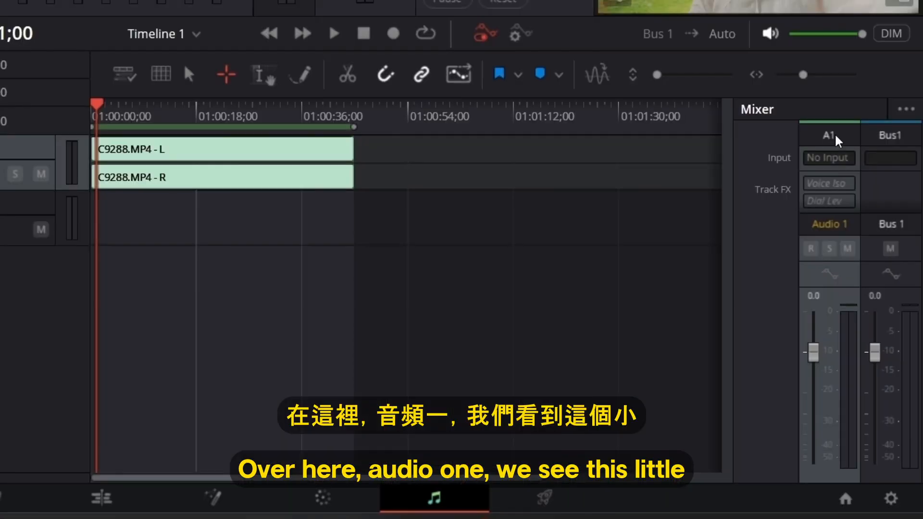
mouse_move(845, 186)
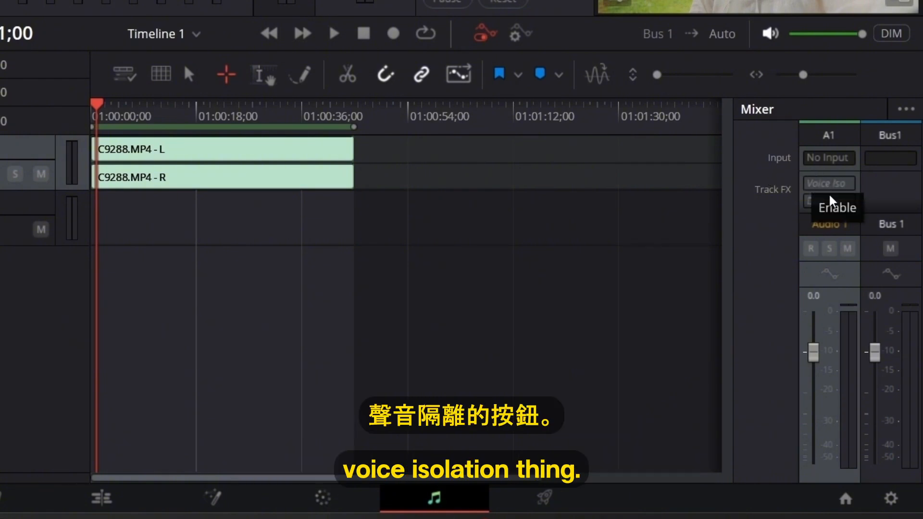
click(814, 186)
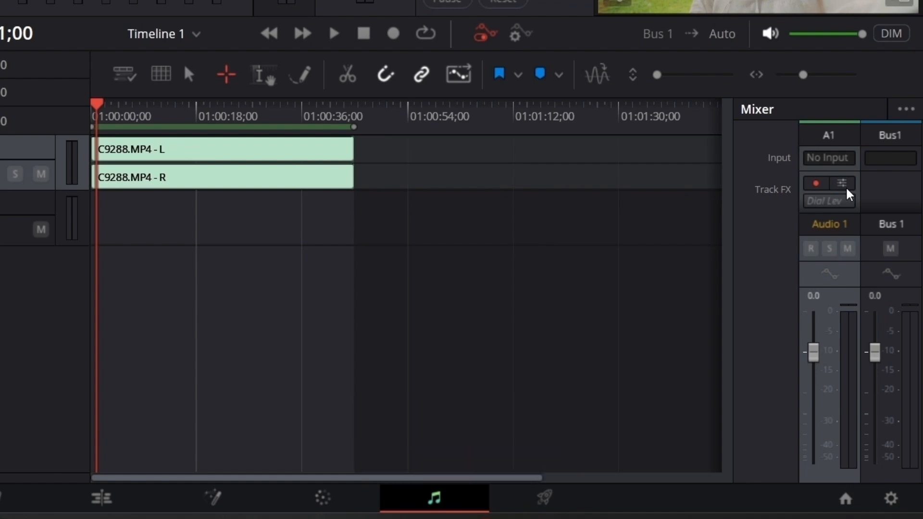
- Open the Voice Isolation controls for Audio 1 and place their window clear of the start of the timeline
click(842, 184)
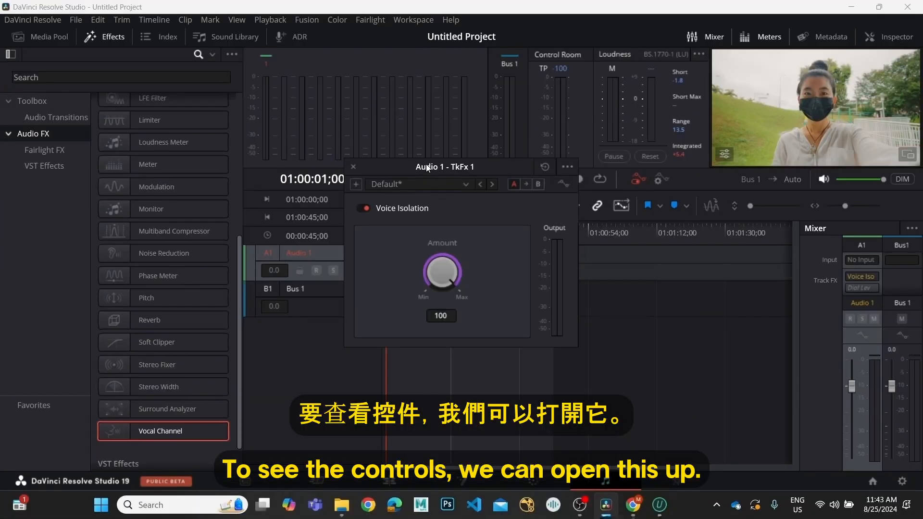
drag(198, 10, 532, 117)
drag(663, 233, 650, 226)
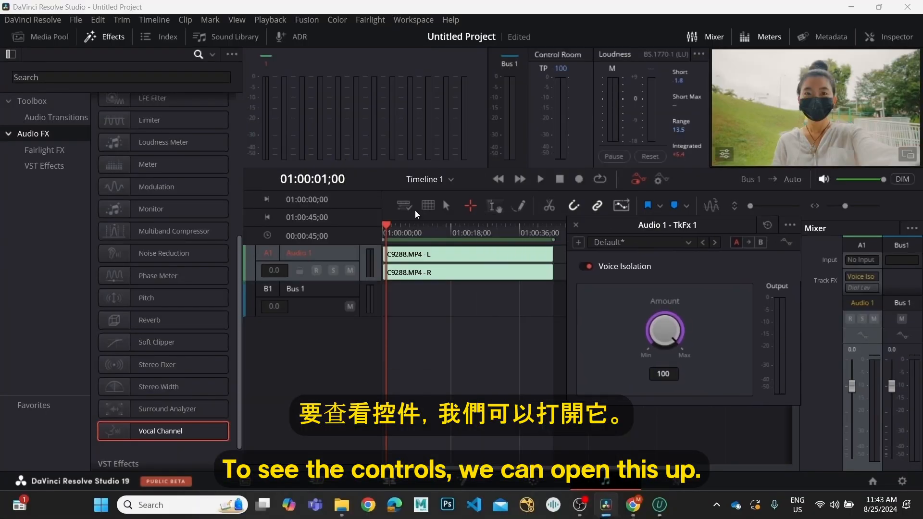
- Play the clip from the start, compare the sound with Voice Isolation off and on, and close its controls
drag(421, 233, 358, 258)
key(space)
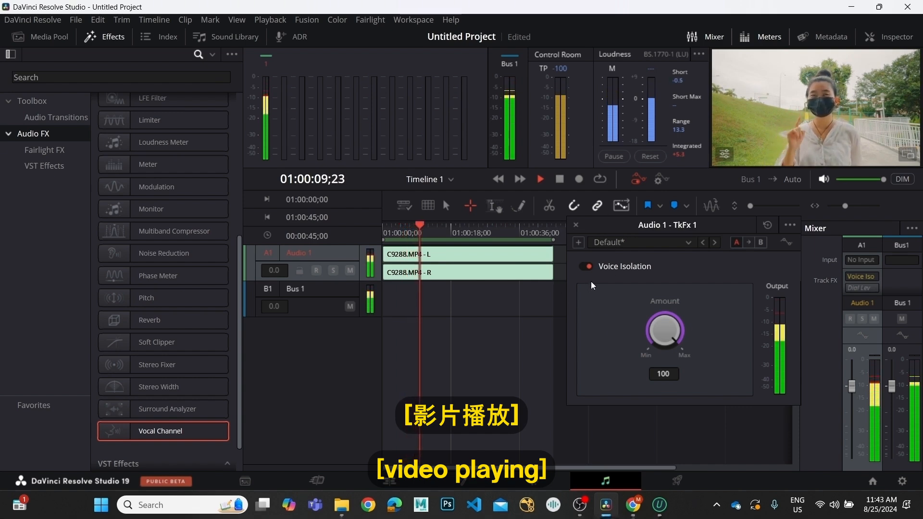
click(585, 268)
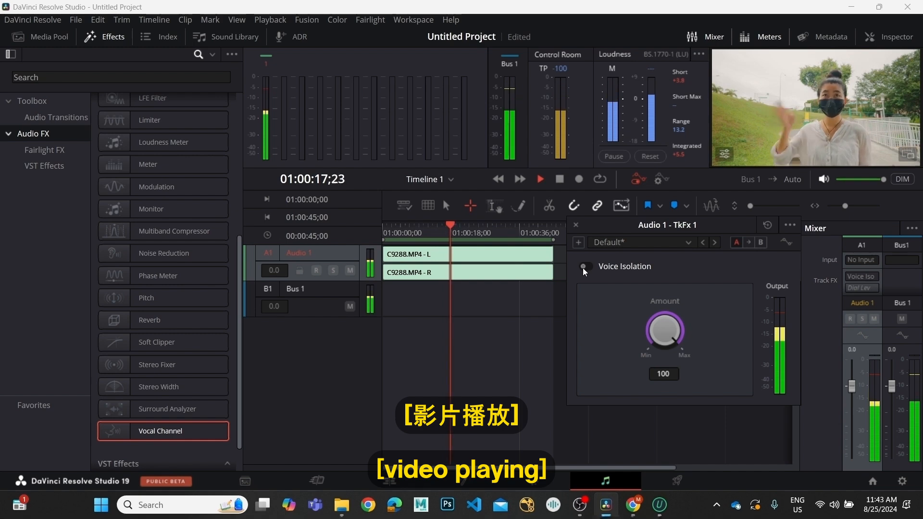
click(583, 268)
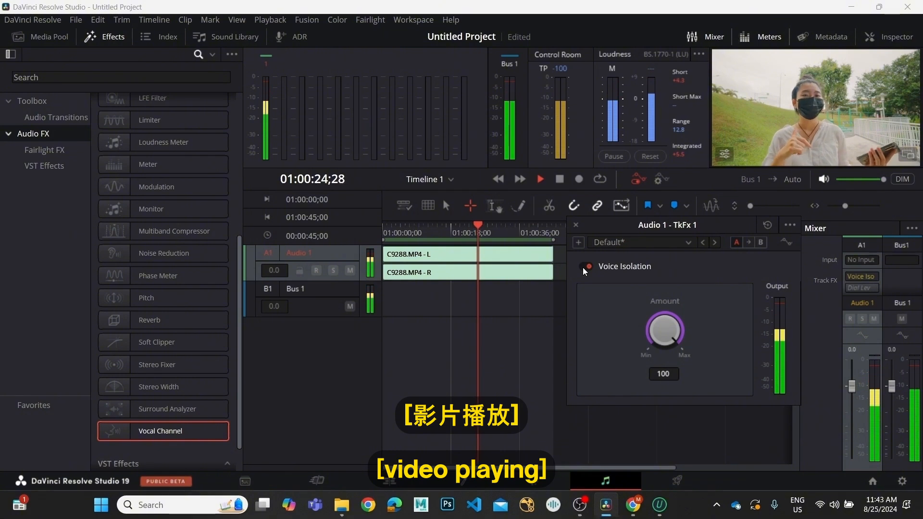
click(576, 226)
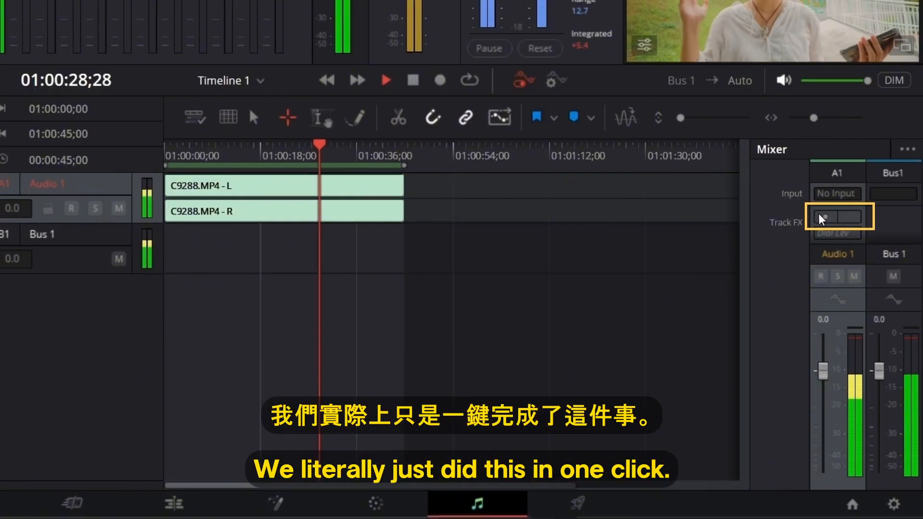
- Reopen the Audio 1 Voice Isolation controls and compare the effect off and on during playback, leaving it on
click(849, 217)
drag(228, 71, 259, 133)
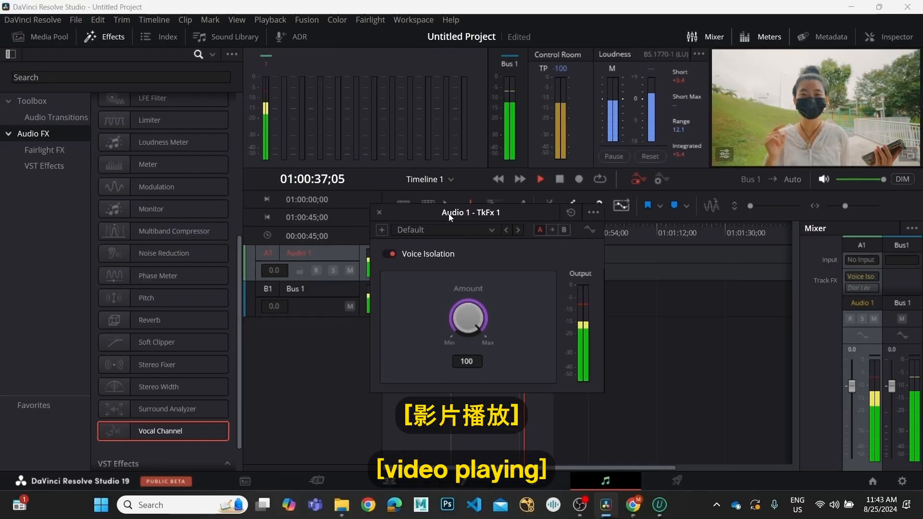
click(391, 253)
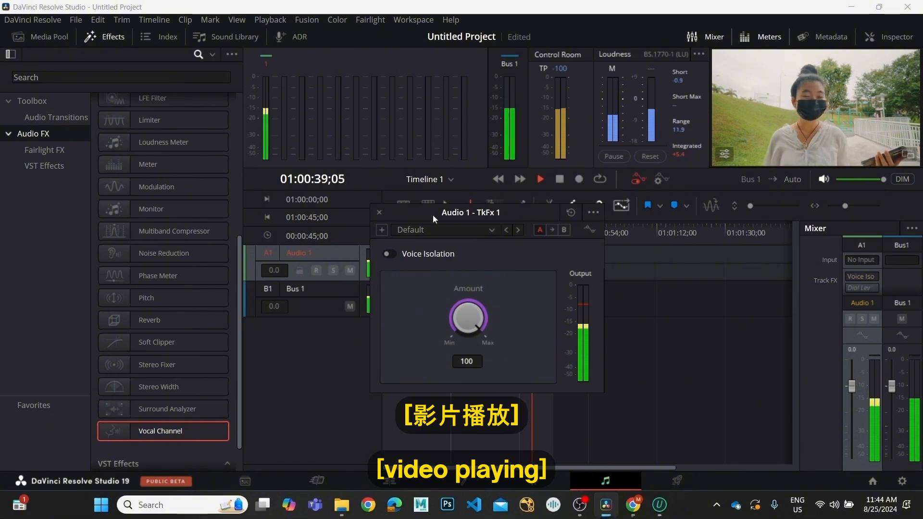
drag(434, 216, 602, 212)
click(558, 249)
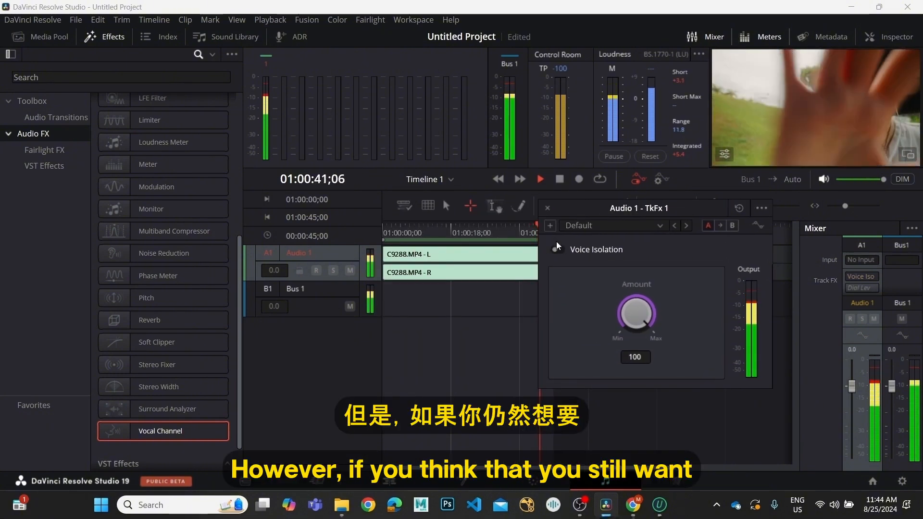
click(558, 249)
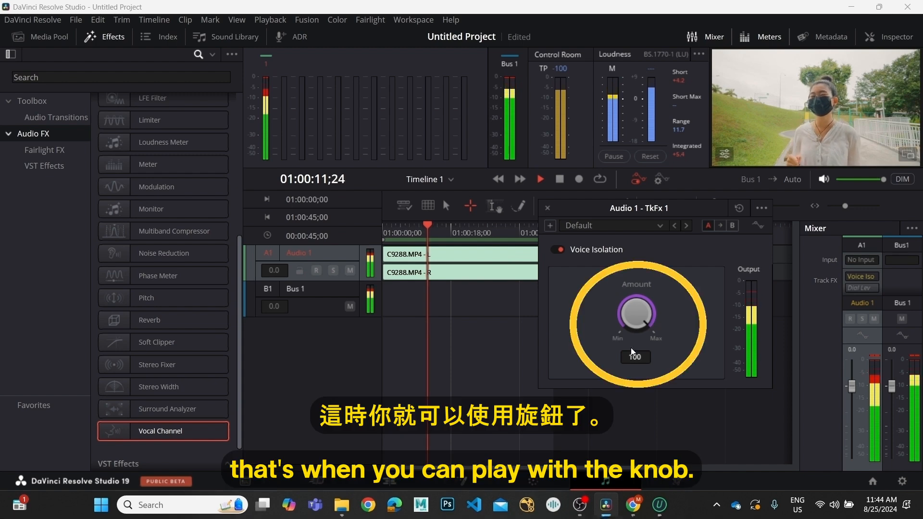
- Lower the Voice Isolation amount to 23 while the clip plays, and close the controls
key(space)
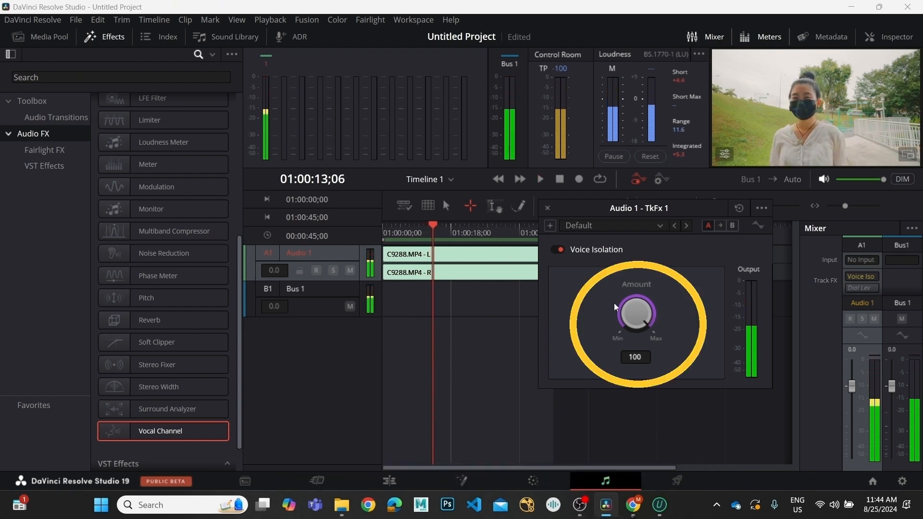
key(space)
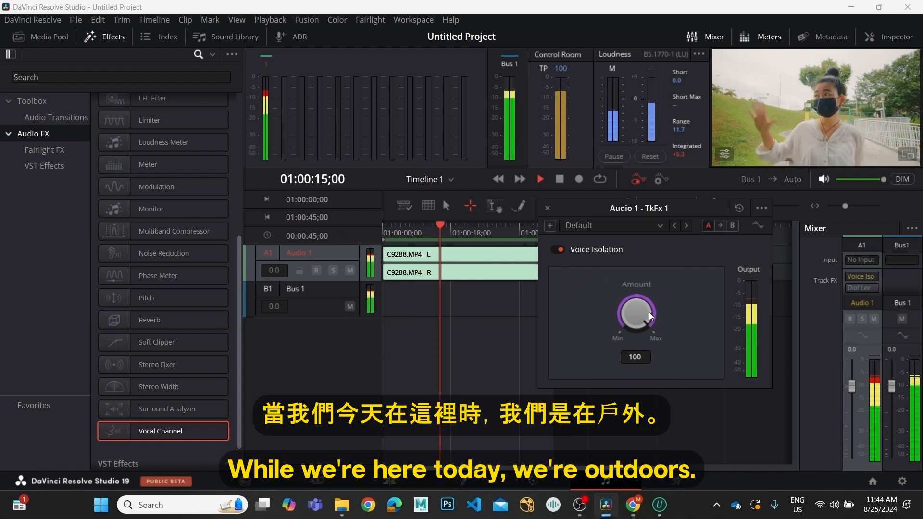
drag(651, 315, 487, 242)
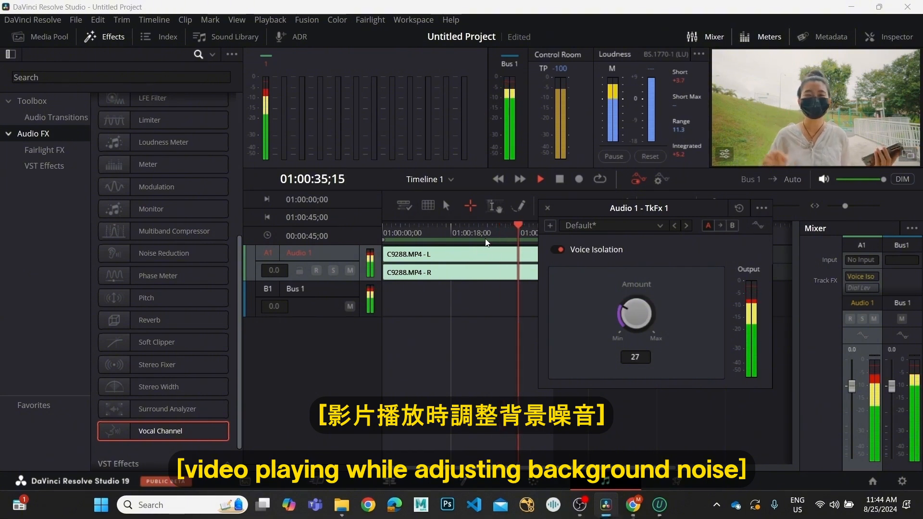
drag(628, 311, 622, 302)
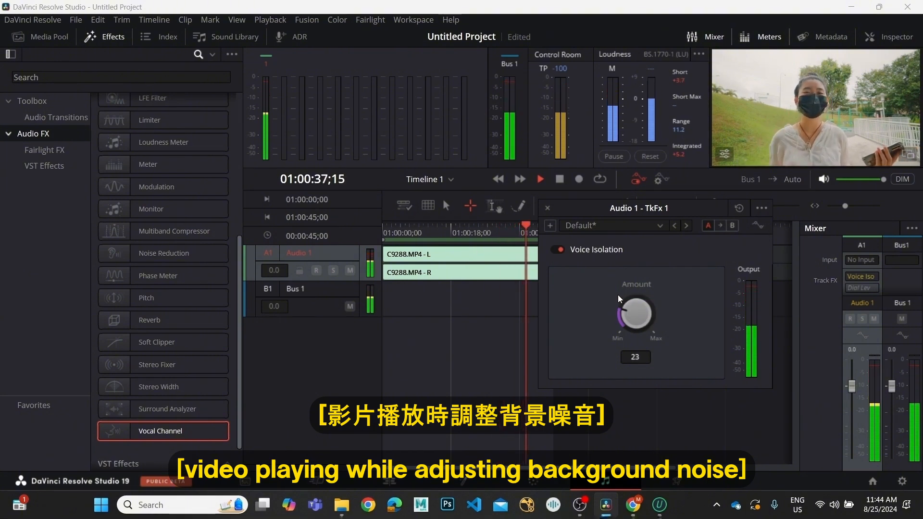
click(548, 207)
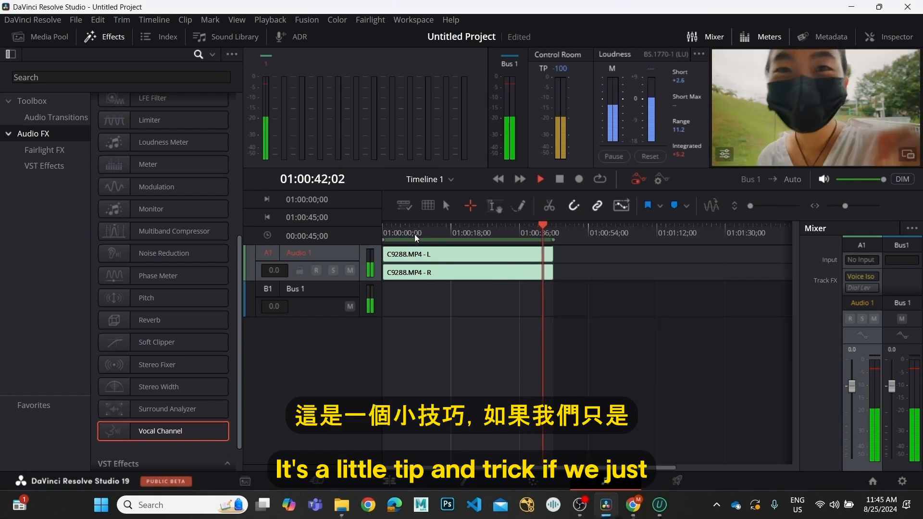
- Select the range from 01:00:34;05 to 01:00:37;13 on the C9288.MP4 clip
drag(415, 235, 361, 236)
click(540, 233)
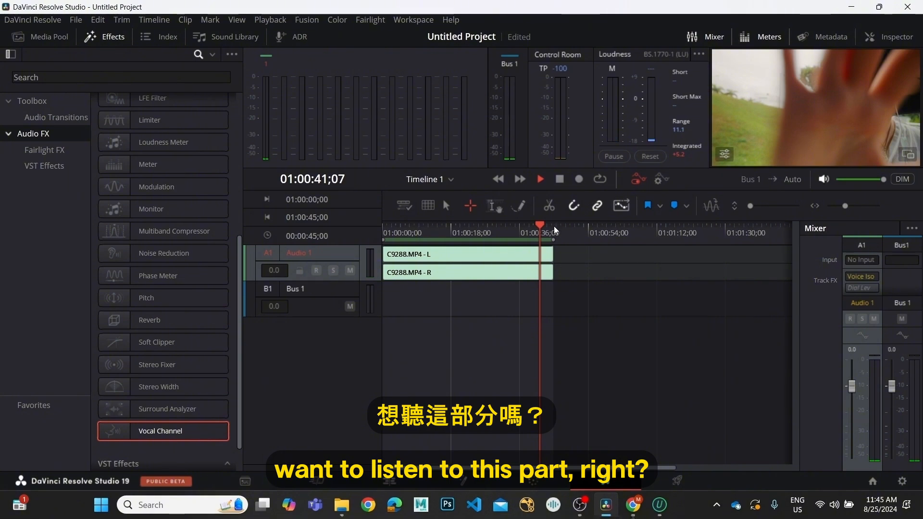
drag(553, 232, 663, 235)
drag(588, 232, 411, 249)
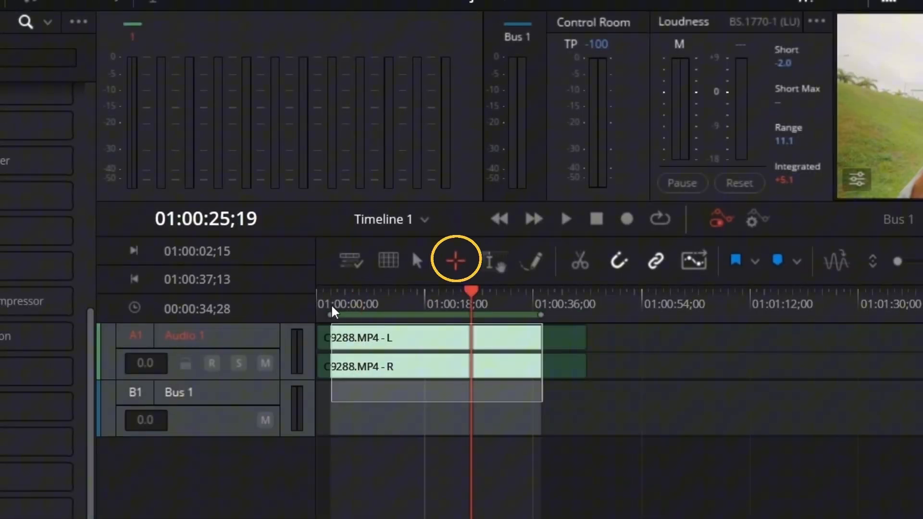
drag(332, 307, 508, 309)
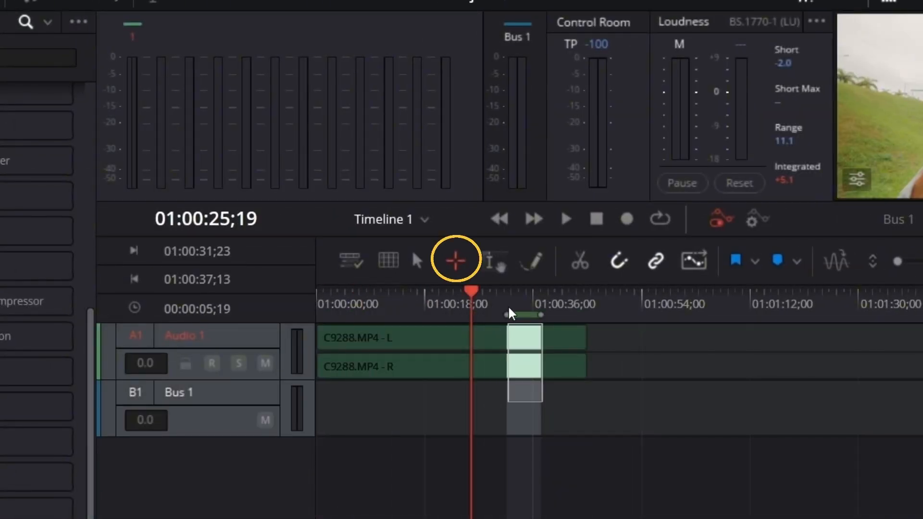
drag(509, 309, 523, 308)
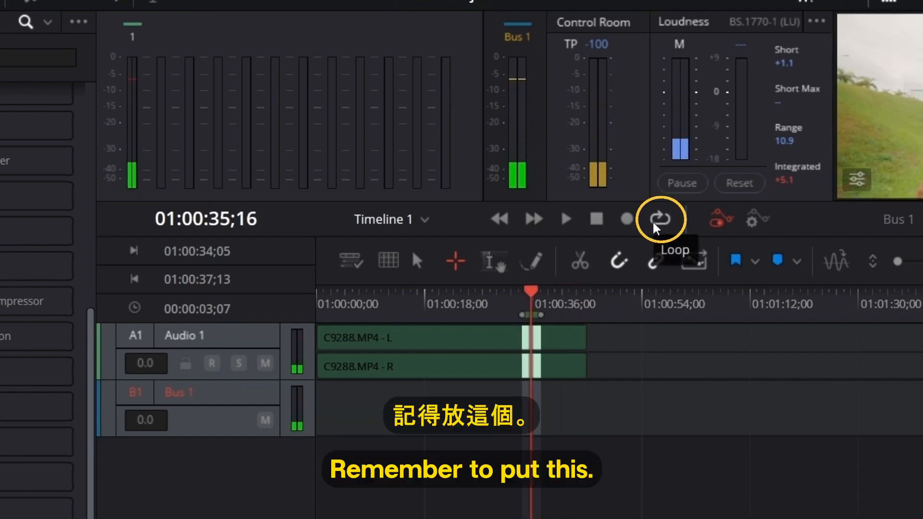
- Turn on loop playback and listen to the selected range repeat
click(659, 219)
key(space)
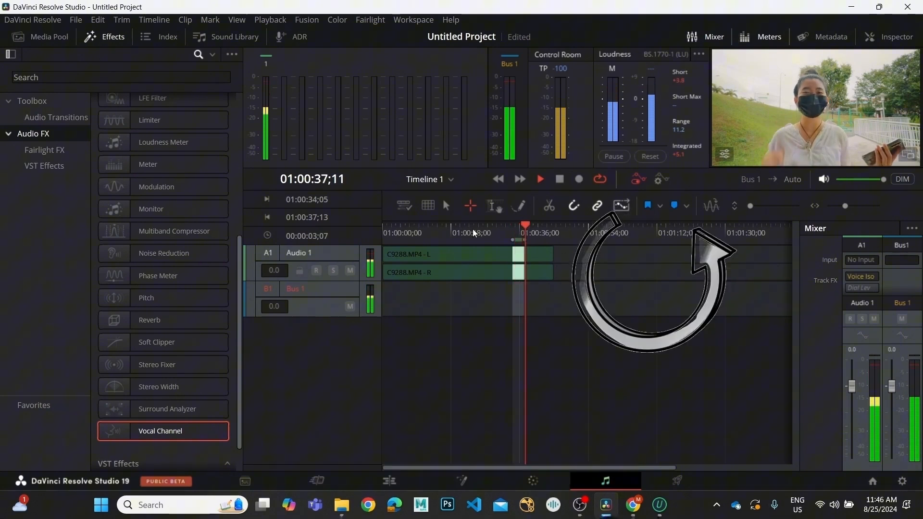
key(space)
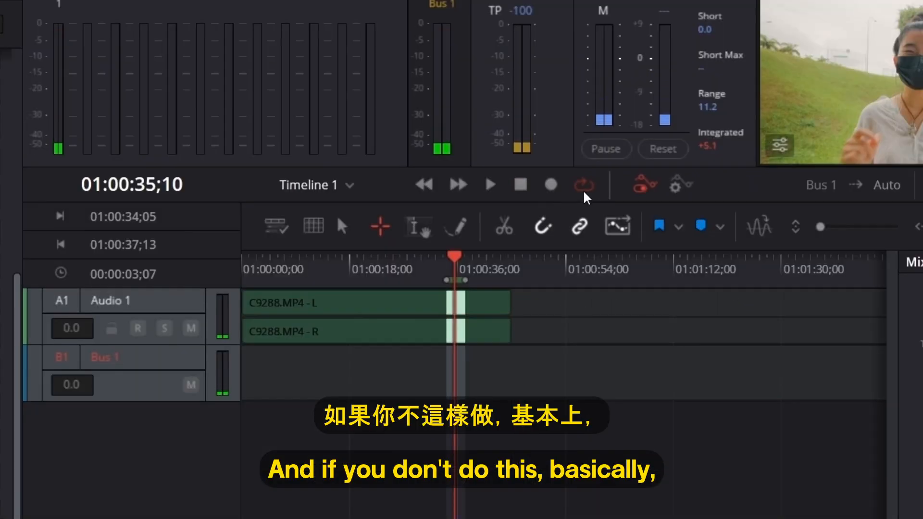
- Turn off loop playback and play from the start of the selected range for comparison
click(600, 179)
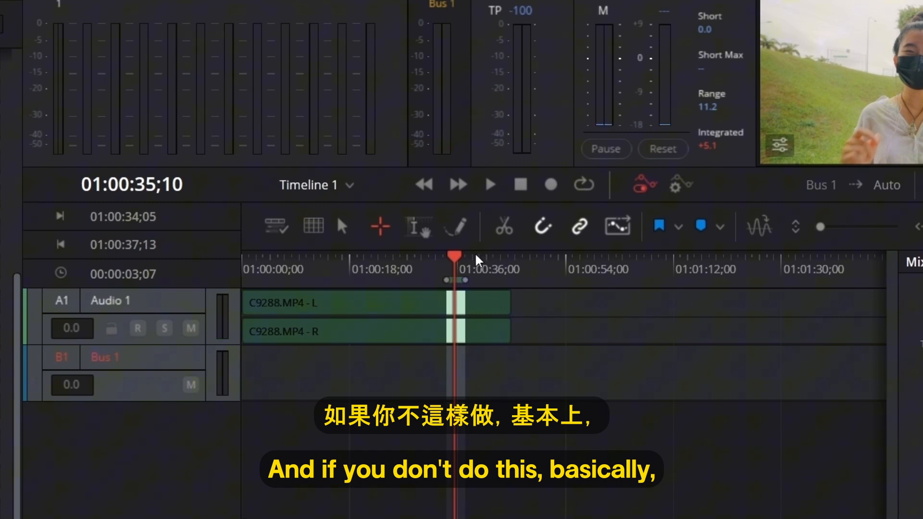
drag(454, 259, 444, 261)
key(space)
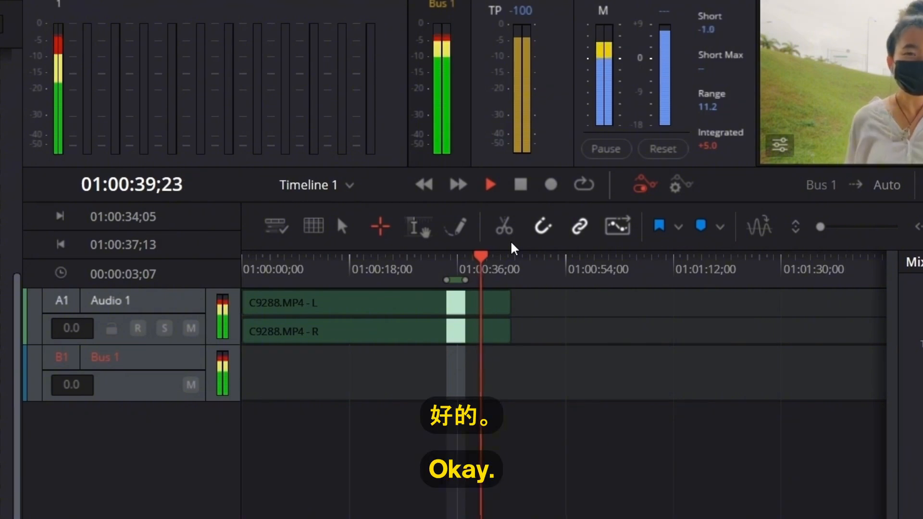
key(space)
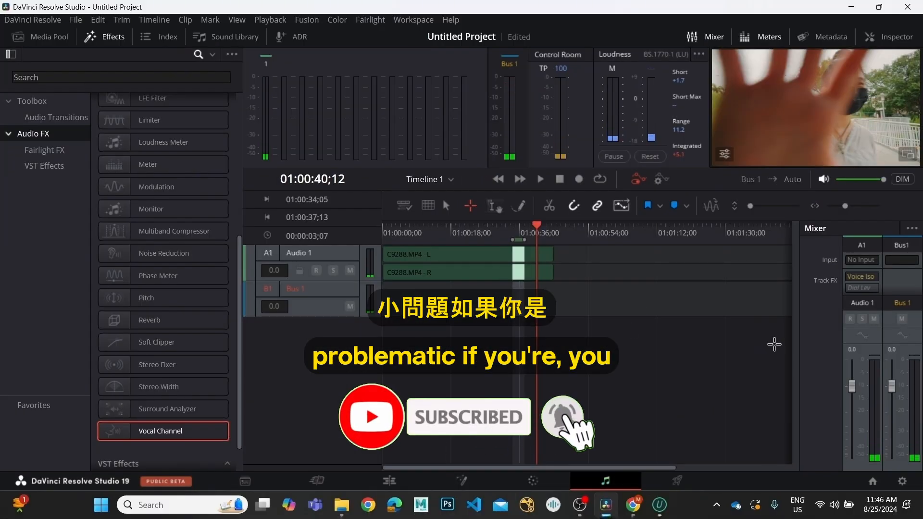
- Turn off Voice Isolation on Audio 1, clear the range selection and listen to the clip from the start
mouse_move(865, 281)
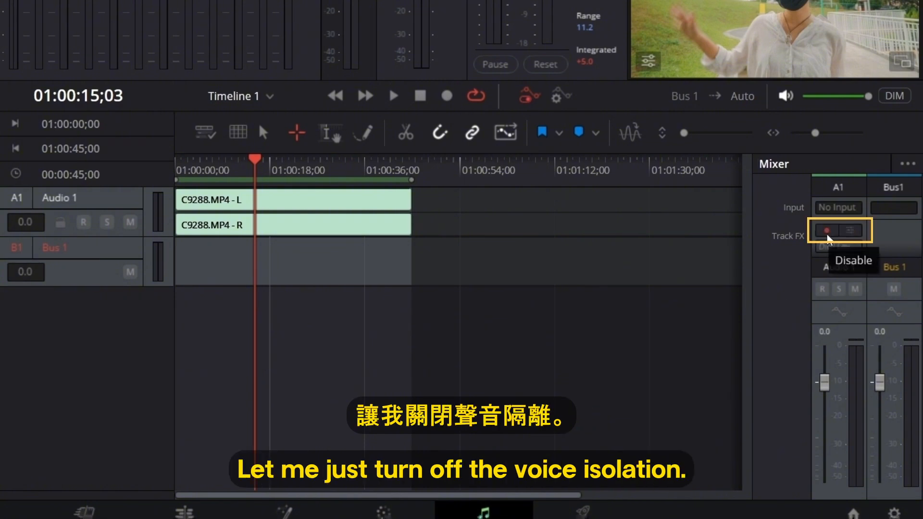
click(827, 231)
click(609, 342)
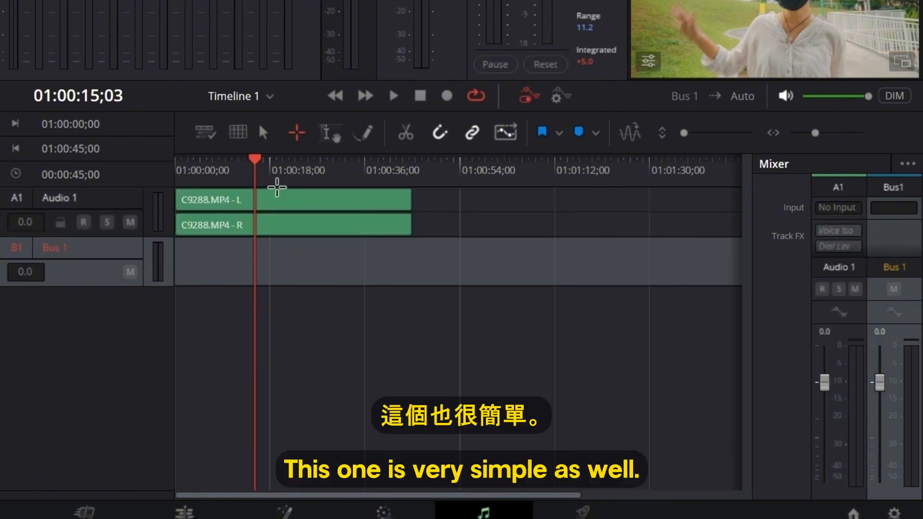
drag(268, 180, 176, 175)
key(space)
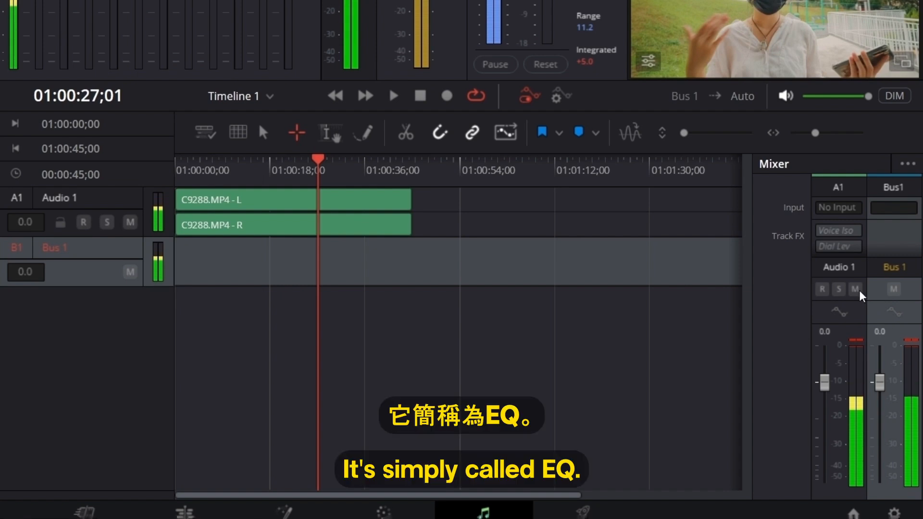
- Open the Equalizer for the Audio 1 track from the mixer and enable Band 1
scroll(841, 242, down, 2)
scroll(841, 242, down, 3)
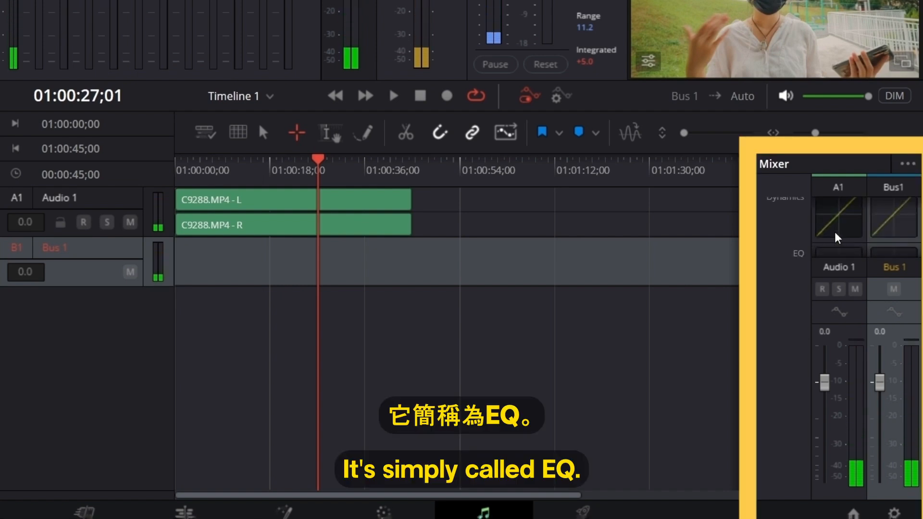
scroll(837, 237, up, 5)
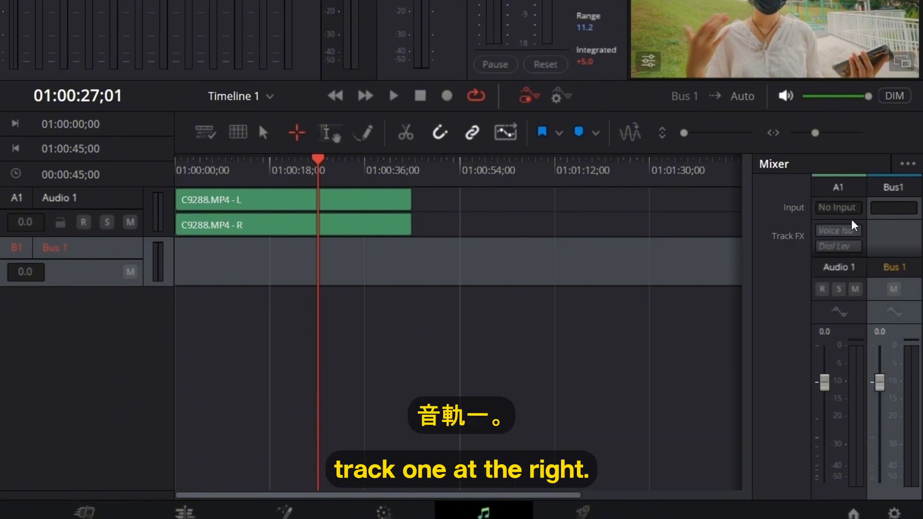
scroll(851, 224, down, 5)
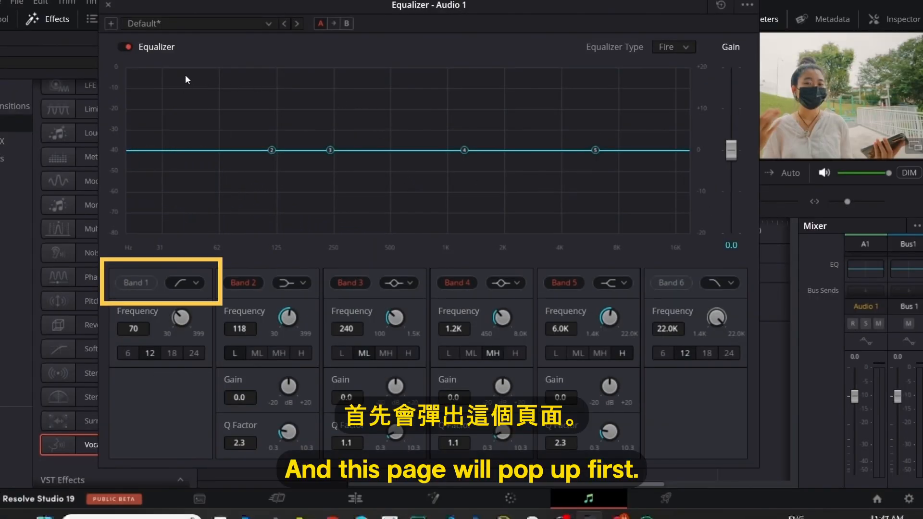
click(137, 283)
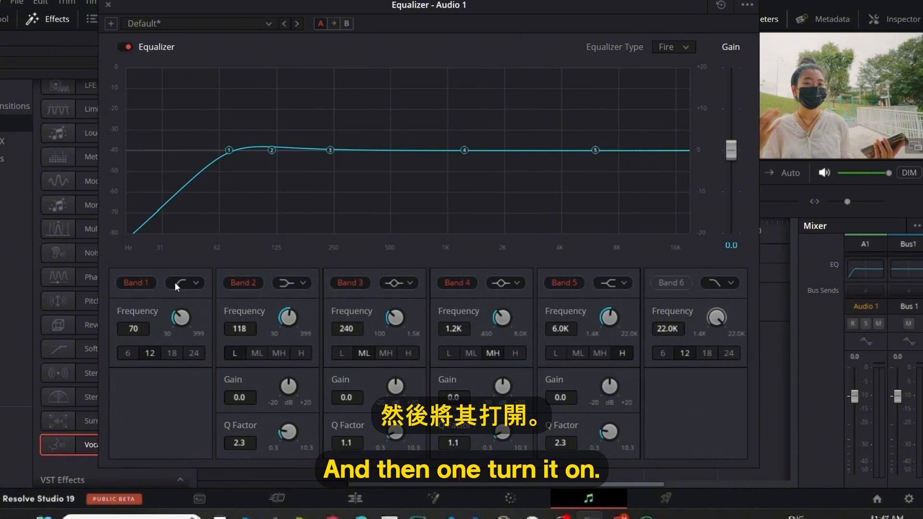
- Enable Band 6 of the Audio 1 equalizer and change the filter shape of Bands 2 and 5 to bell
click(663, 284)
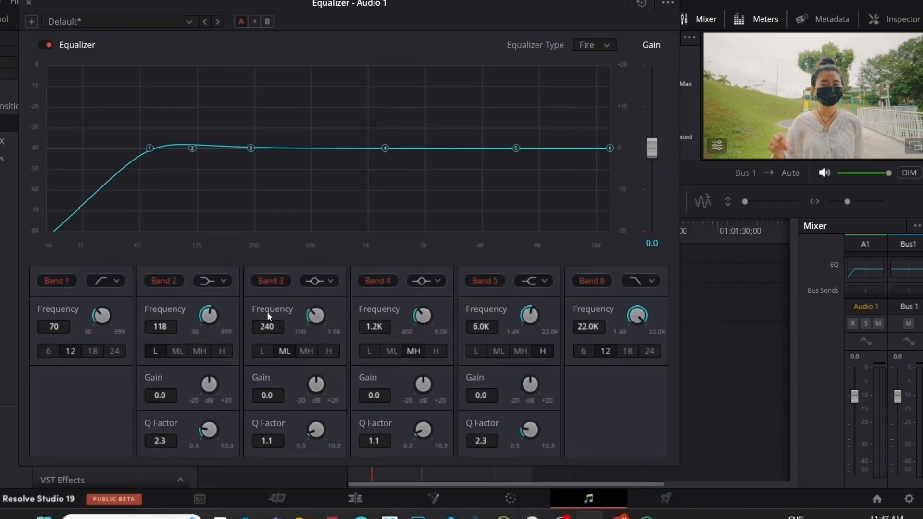
click(211, 281)
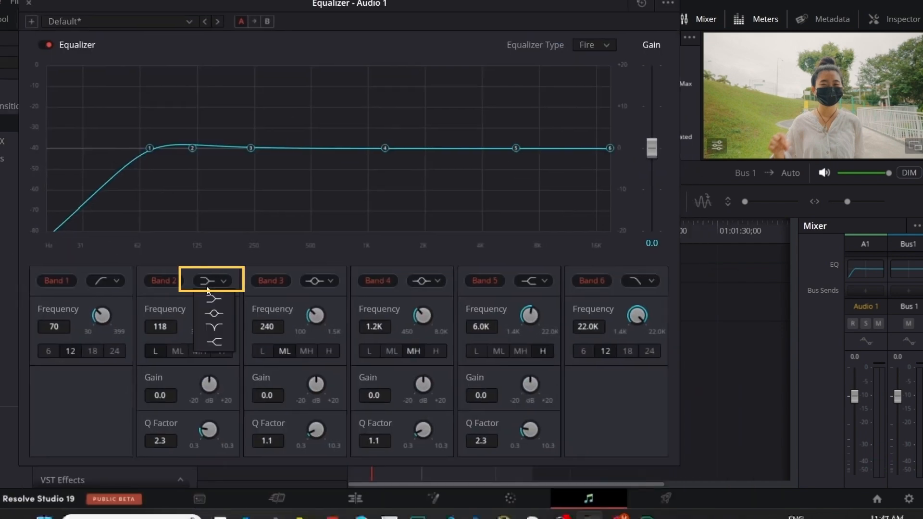
click(214, 313)
click(535, 281)
click(534, 314)
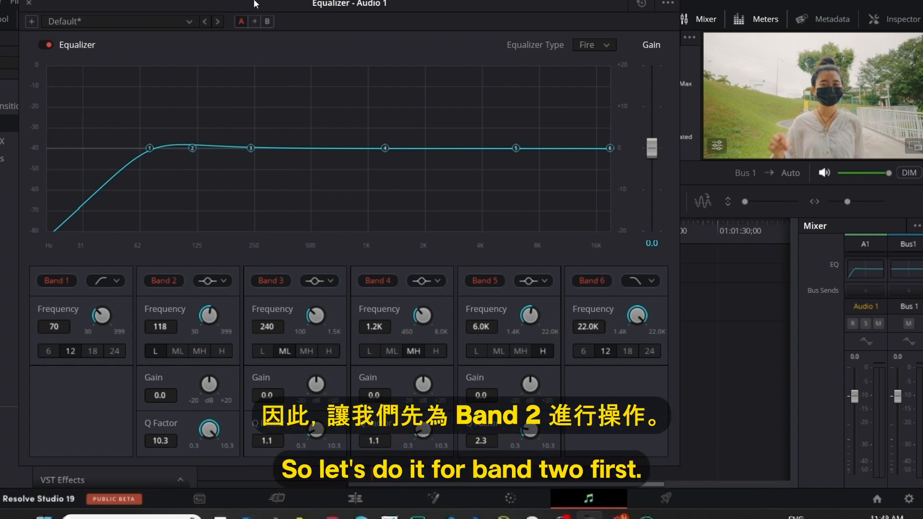
- During playback, boost Band 2 to +20 dB and sweep it to find the noise, then cut it to about -4.7 dB at 137 Hz
drag(254, 4, 217, 17)
key(space)
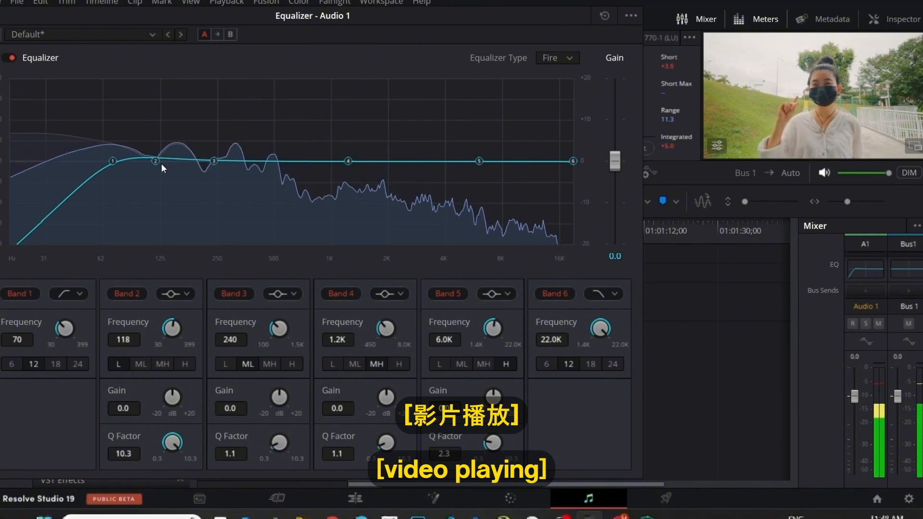
drag(157, 160, 155, 0)
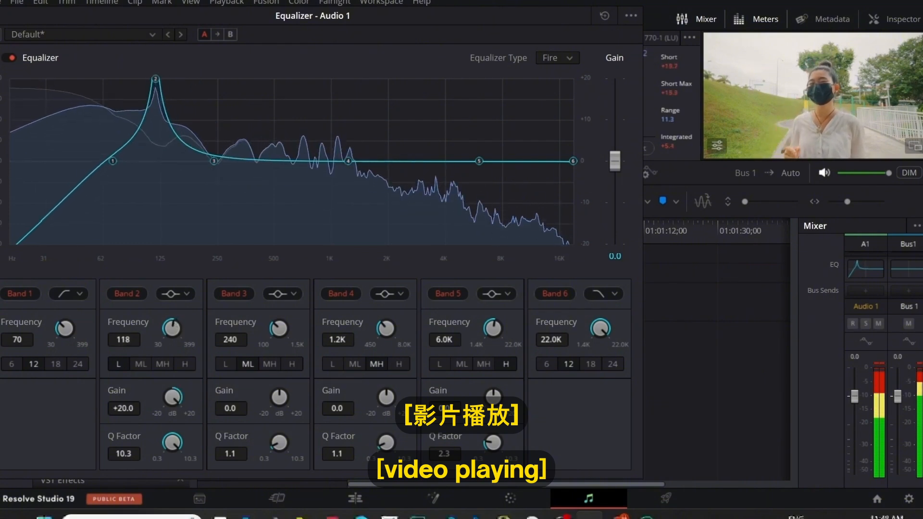
drag(155, 79, 196, 78)
drag(162, 79, 172, 97)
mouse_move(175, 147)
mouse_down()
mouse_move(161, 212)
mouse_move(168, 181)
mouse_up()
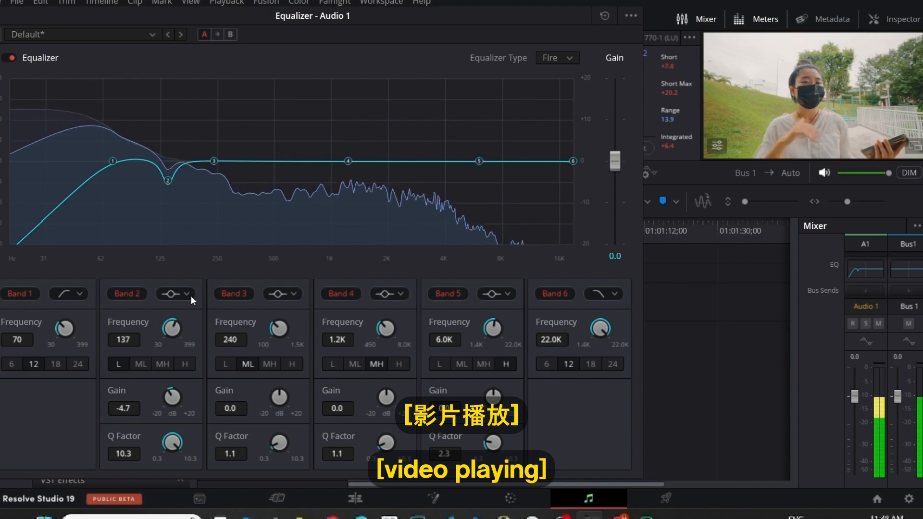
- Set the Q Factor of Bands 3 and 4 to 10.3, cutting Band 3 about -5.0 dB at 361 Hz and Band 4 about -9.1 dB at 1.0K
drag(270, 439, 271, 404)
drag(217, 158, 250, 182)
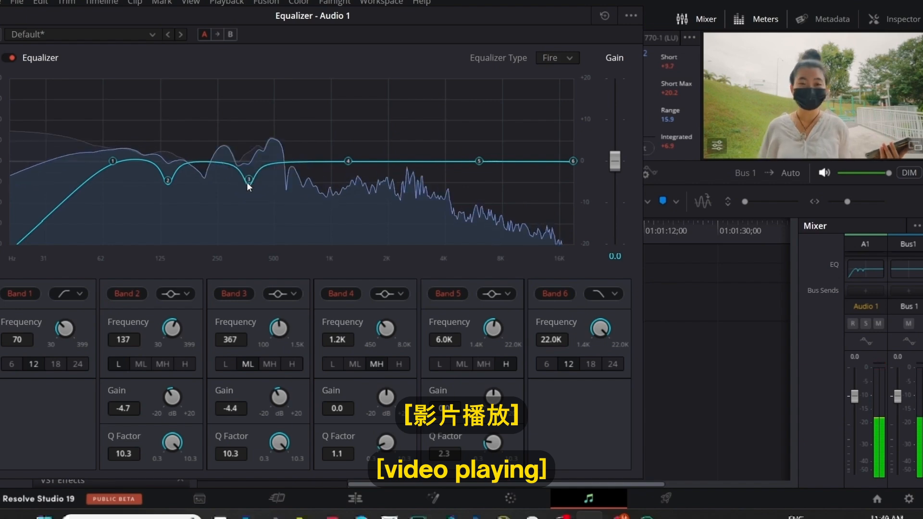
drag(380, 442, 818, 487)
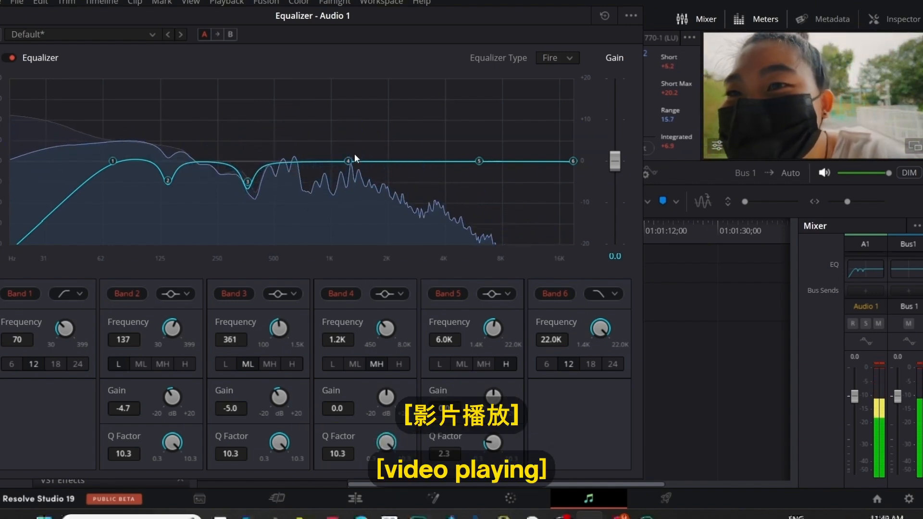
drag(353, 164, 331, 200)
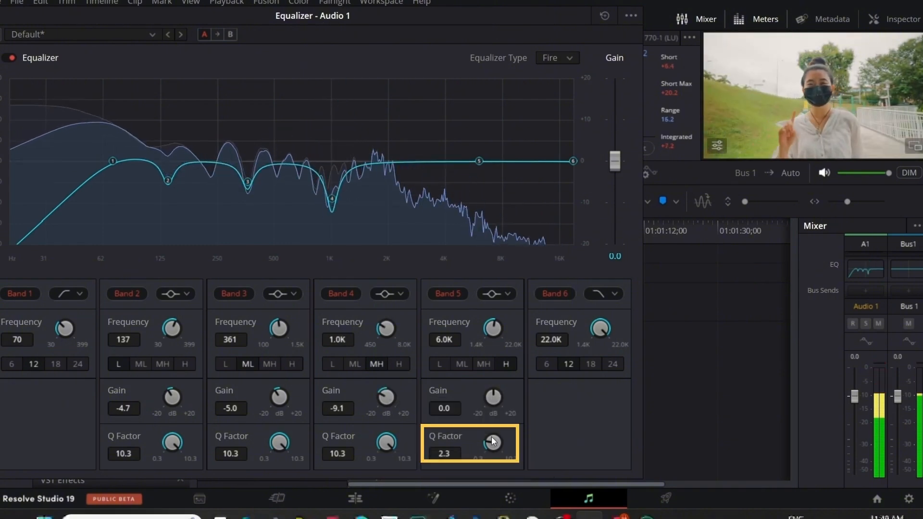
- Set Band 5 to a Q Factor of 10.3 with a cut of about -7.7 dB at 4.1K, and lower Band 6 to 15.5K
drag(492, 436, 447, 193)
drag(570, 161, 556, 199)
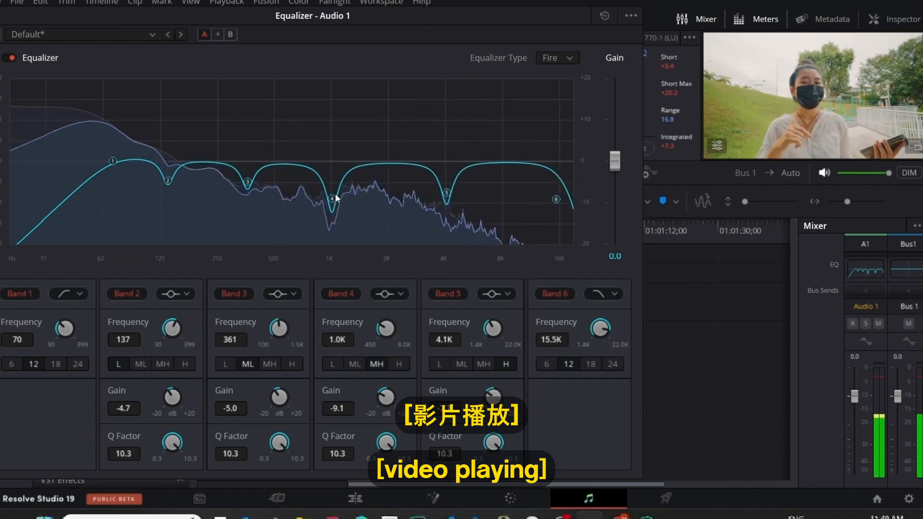
- Broaden Band 4 to a Q Factor of 7.5 at 1.3K and -12.4 dB, and deepen Band 2 to -6.6 dB at 127 Hz
mouse_move(334, 194)
mouse_down()
mouse_move(332, 50)
mouse_move(393, 1)
mouse_move(366, 111)
mouse_move(323, 181)
mouse_move(340, 198)
mouse_up()
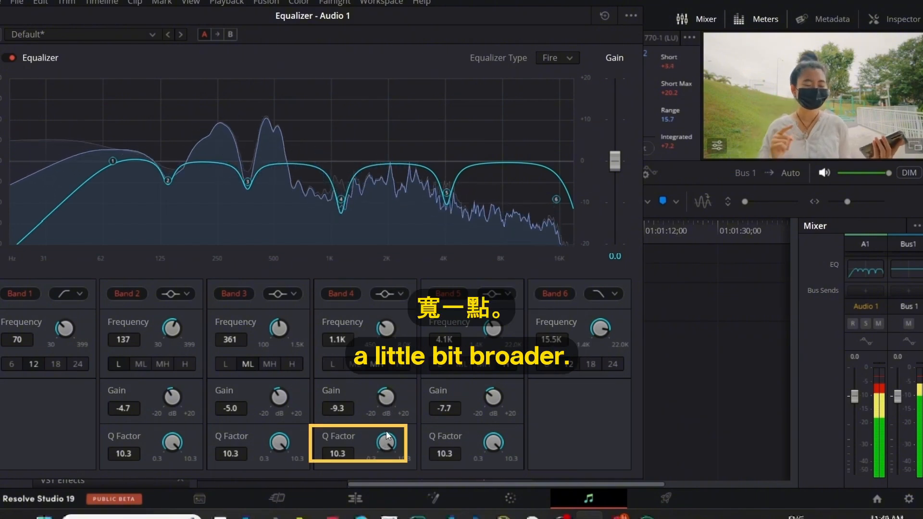
drag(386, 430, 276, 416)
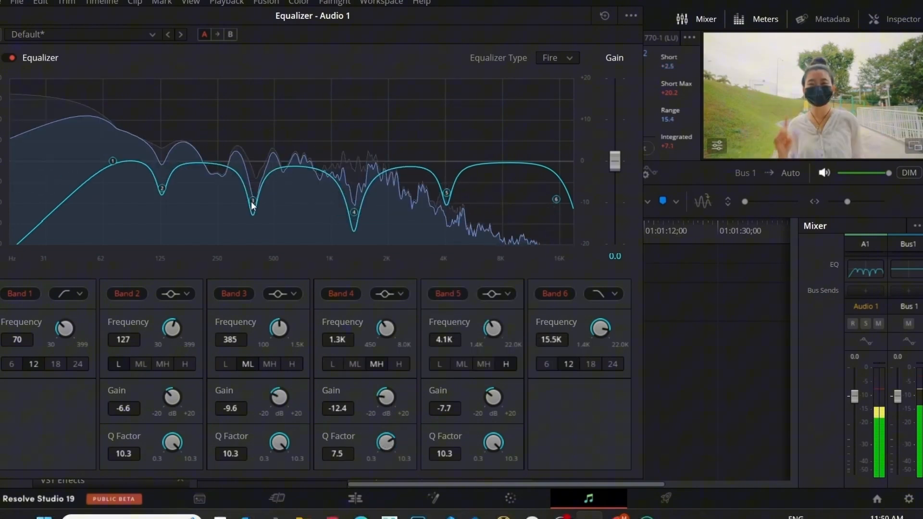
- Boost Band 3 to locate the noise, lower its Q Factor to 7.5 and cut it to about -8.7 dB at 430 Hz
drag(252, 206, 265, 120)
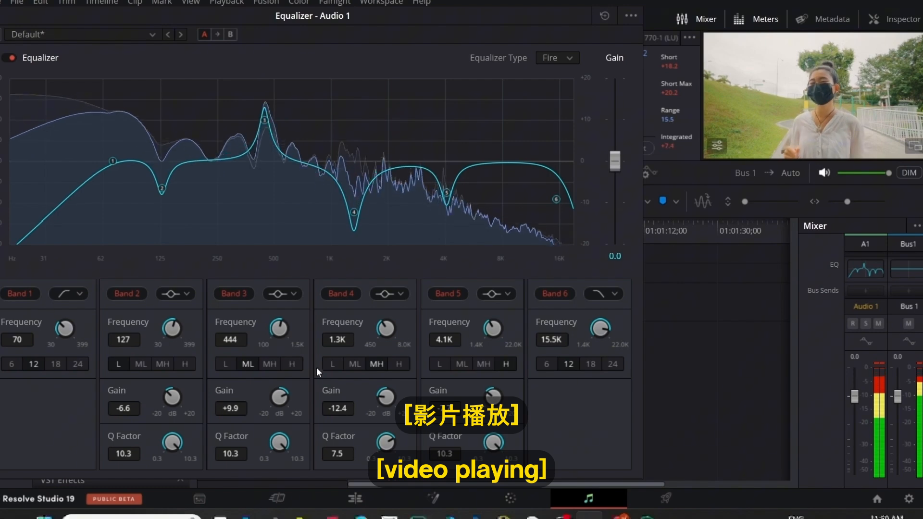
drag(286, 446, 209, 376)
drag(264, 120, 262, 197)
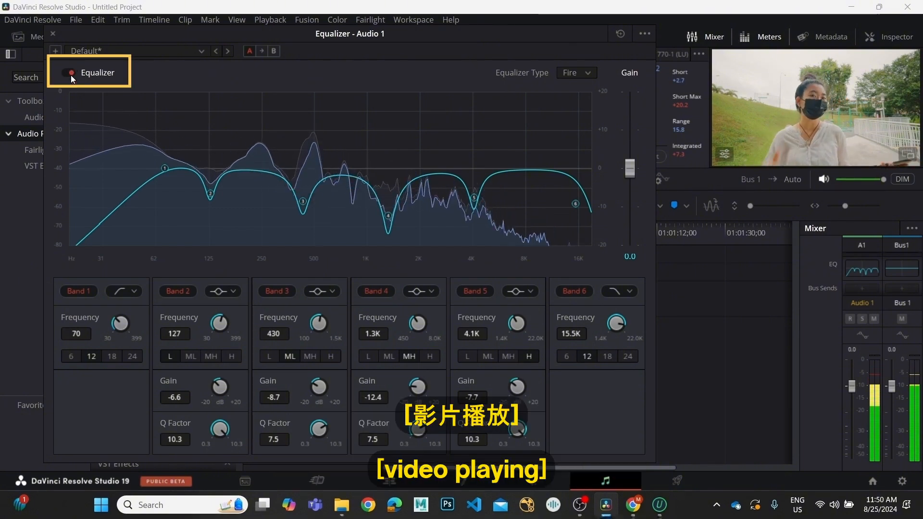
- Bypass and re-enable the equalizer during playback to compare the sound, then close its window
click(69, 73)
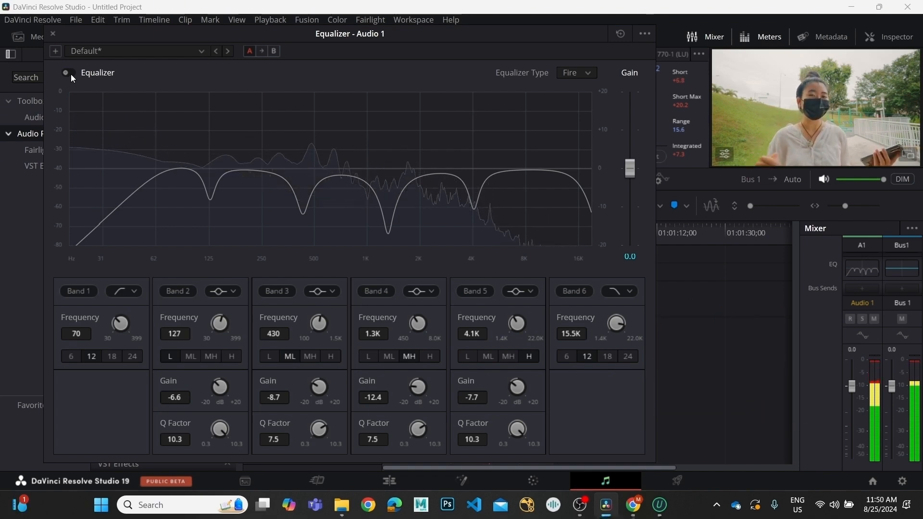
click(71, 69)
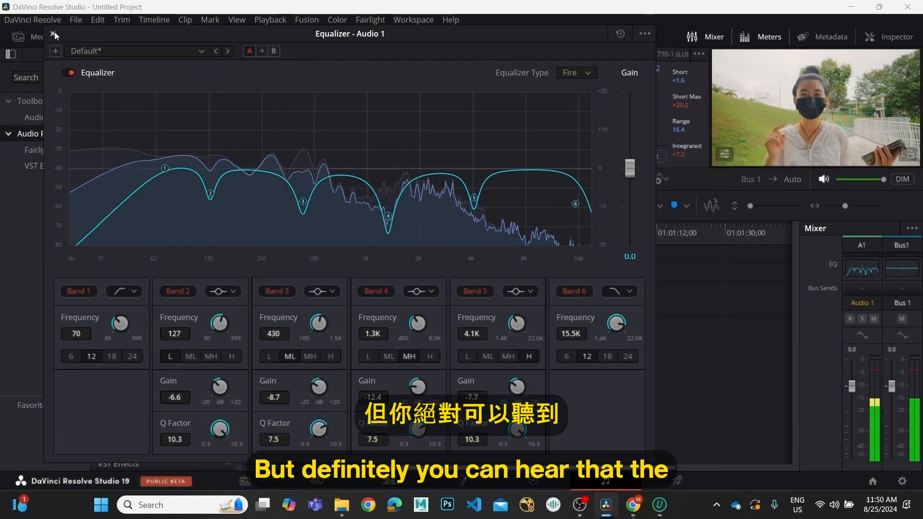
click(53, 34)
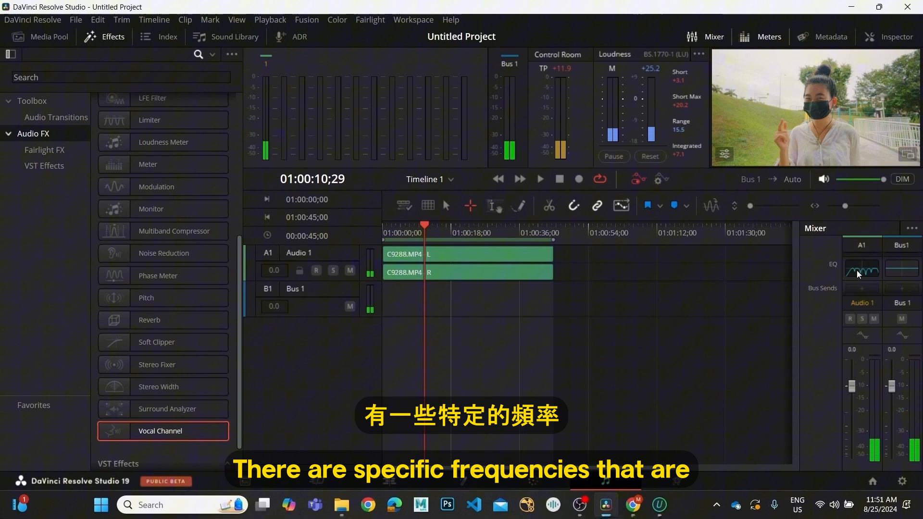
- Review the Audio 1 equalizer curve once more, close it and turn Voice Isolation back on in the track's effects
double_click(858, 270)
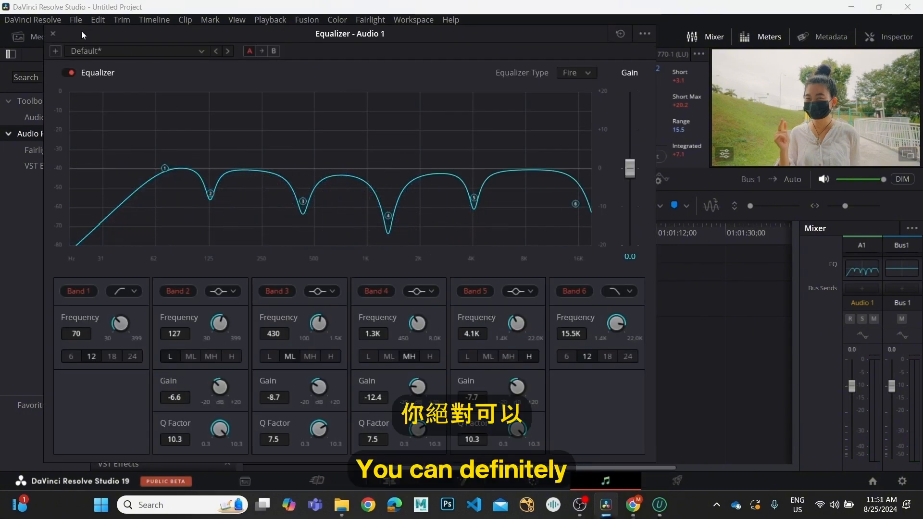
click(53, 34)
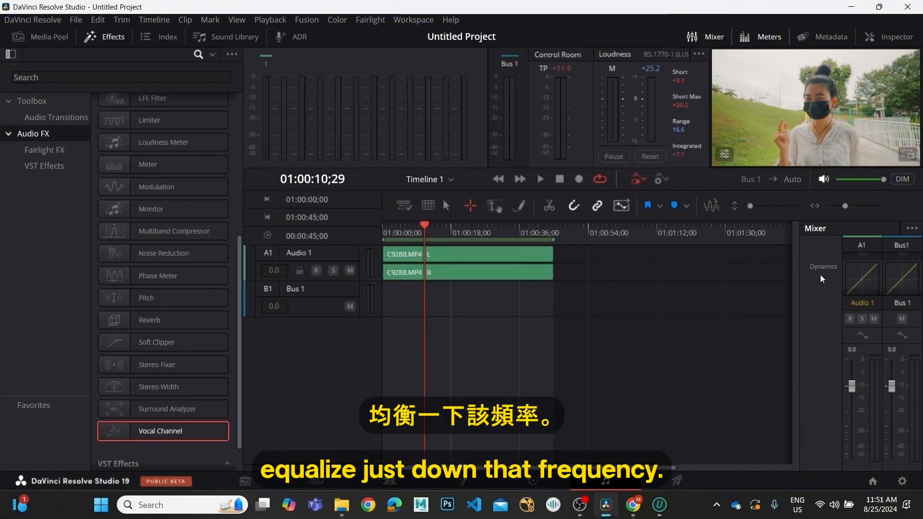
scroll(860, 279, up, 2)
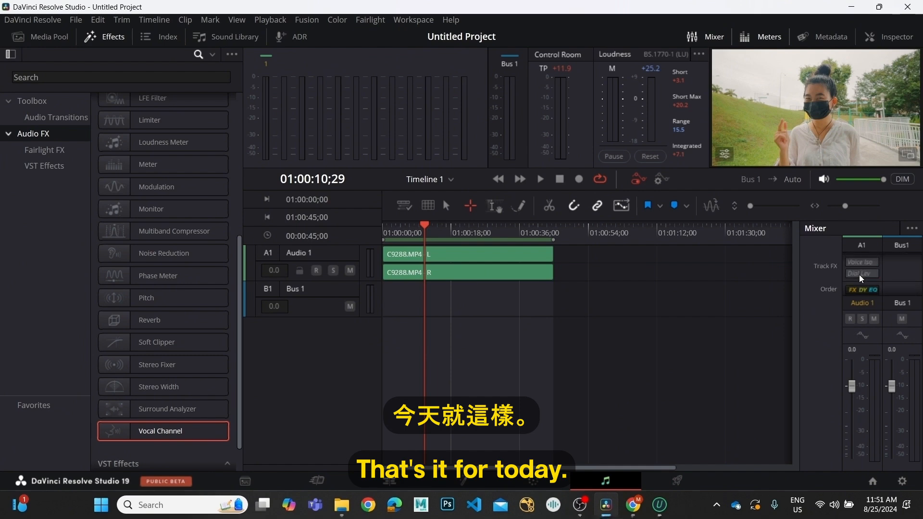
scroll(858, 283, up, 1)
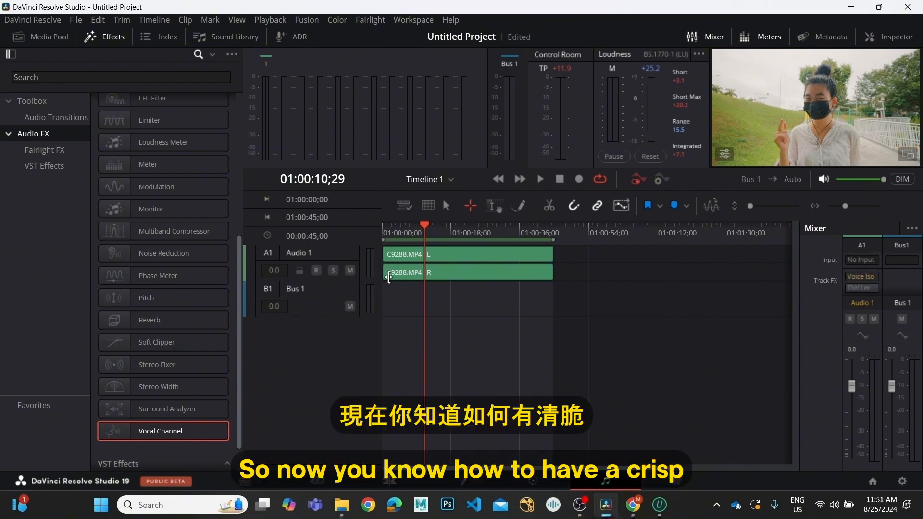